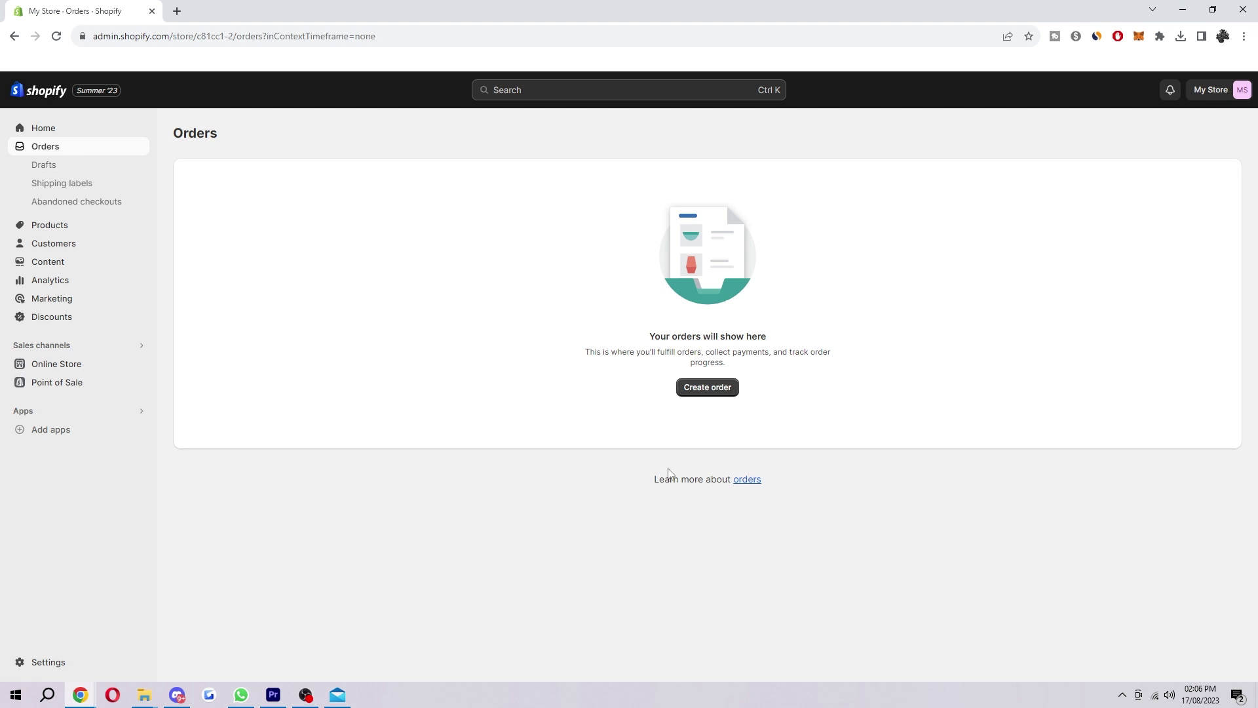
Open the Octopus Dog Toy product and bring up the AI generator for its empty description.
left_click(122, 226)
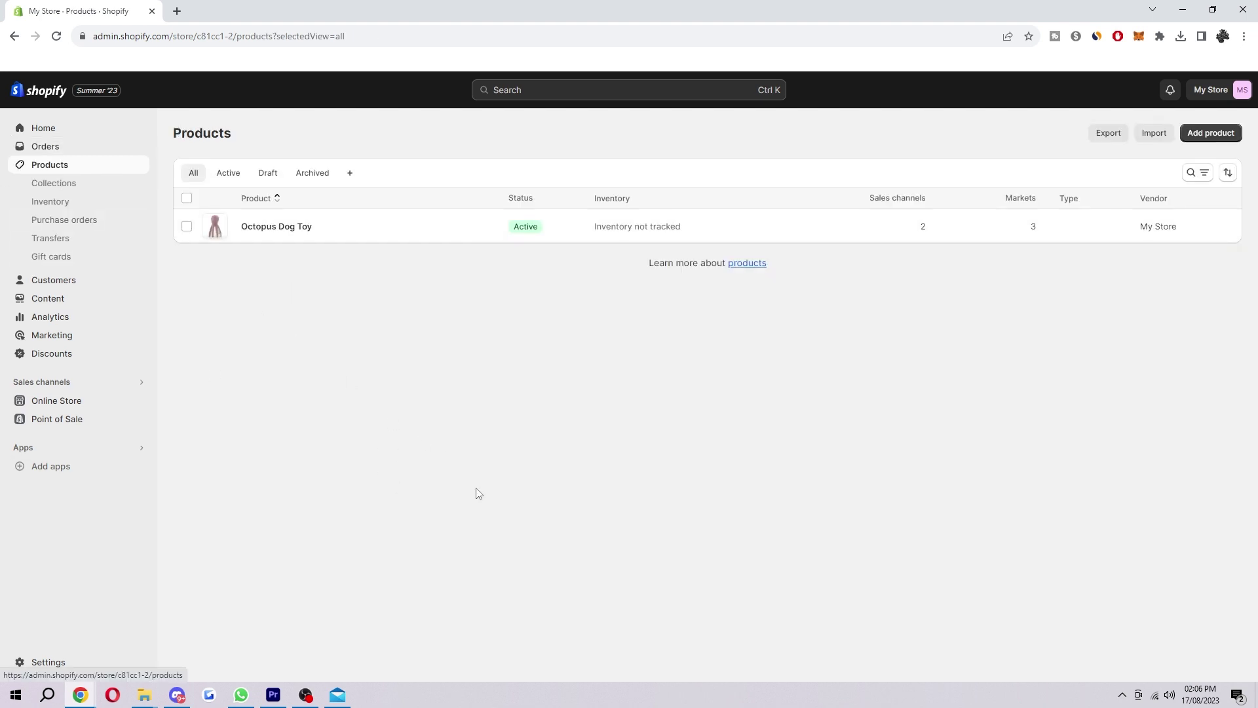
left_click(292, 227)
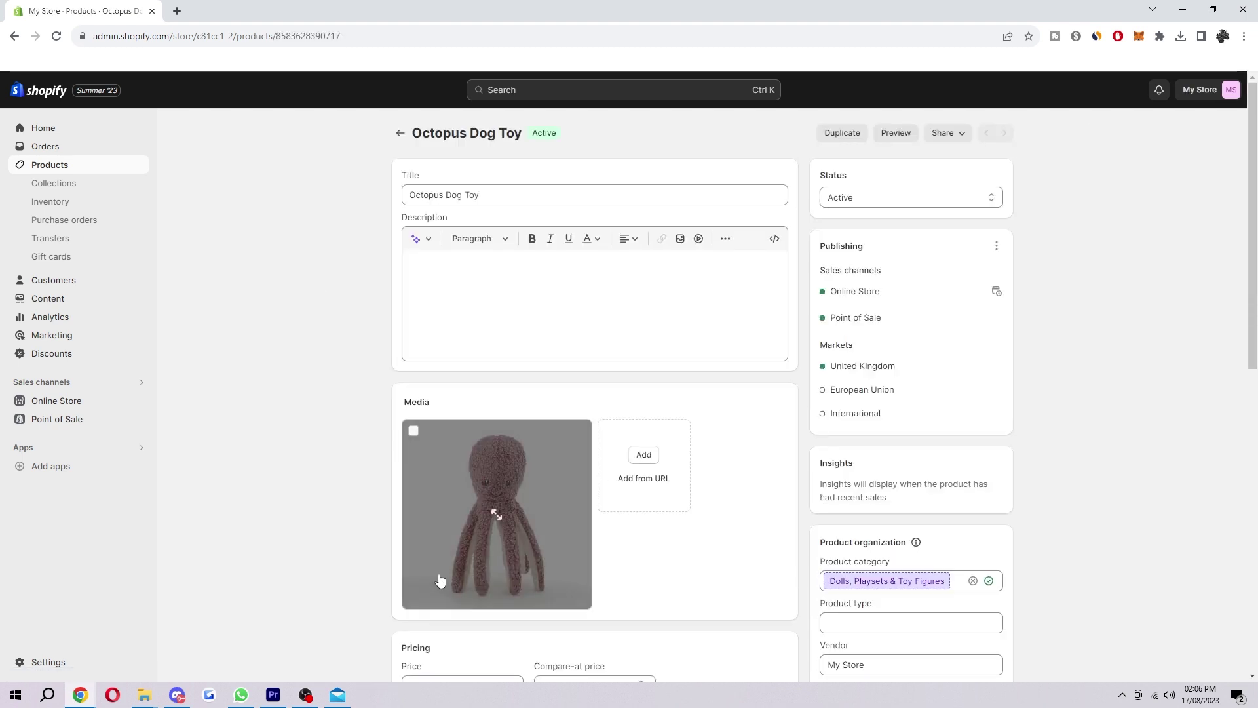
left_click(566, 338)
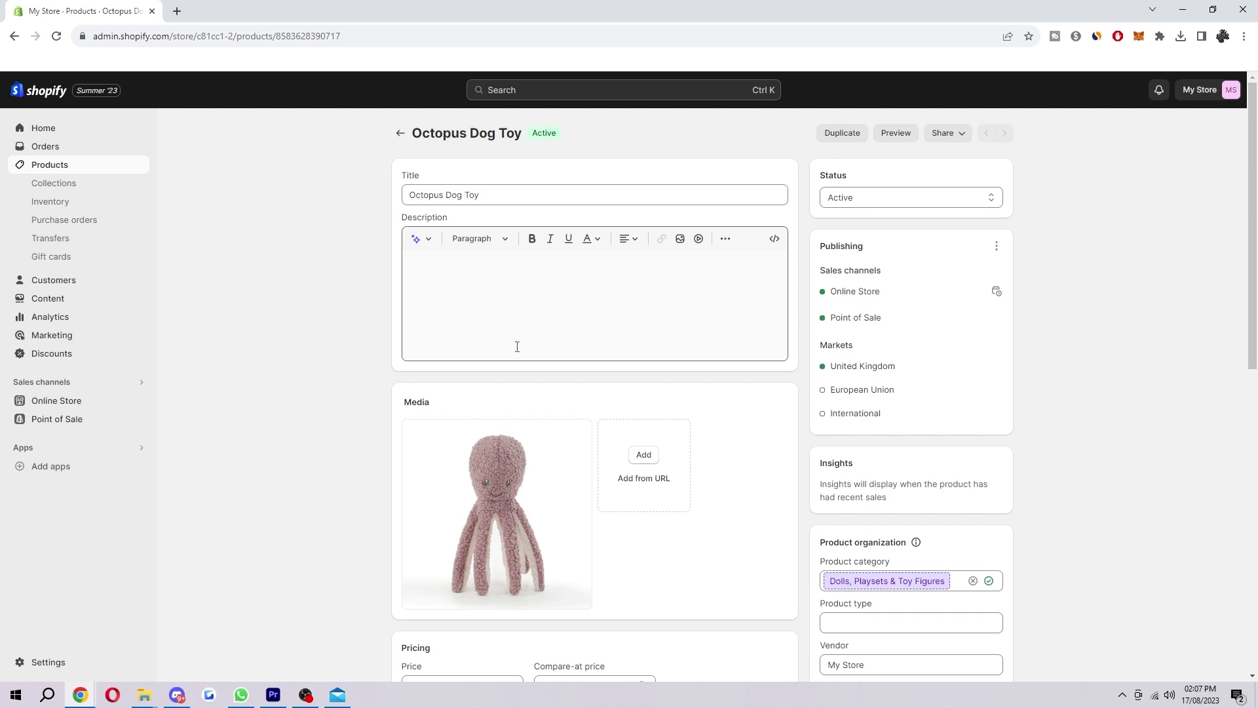
left_click(425, 244)
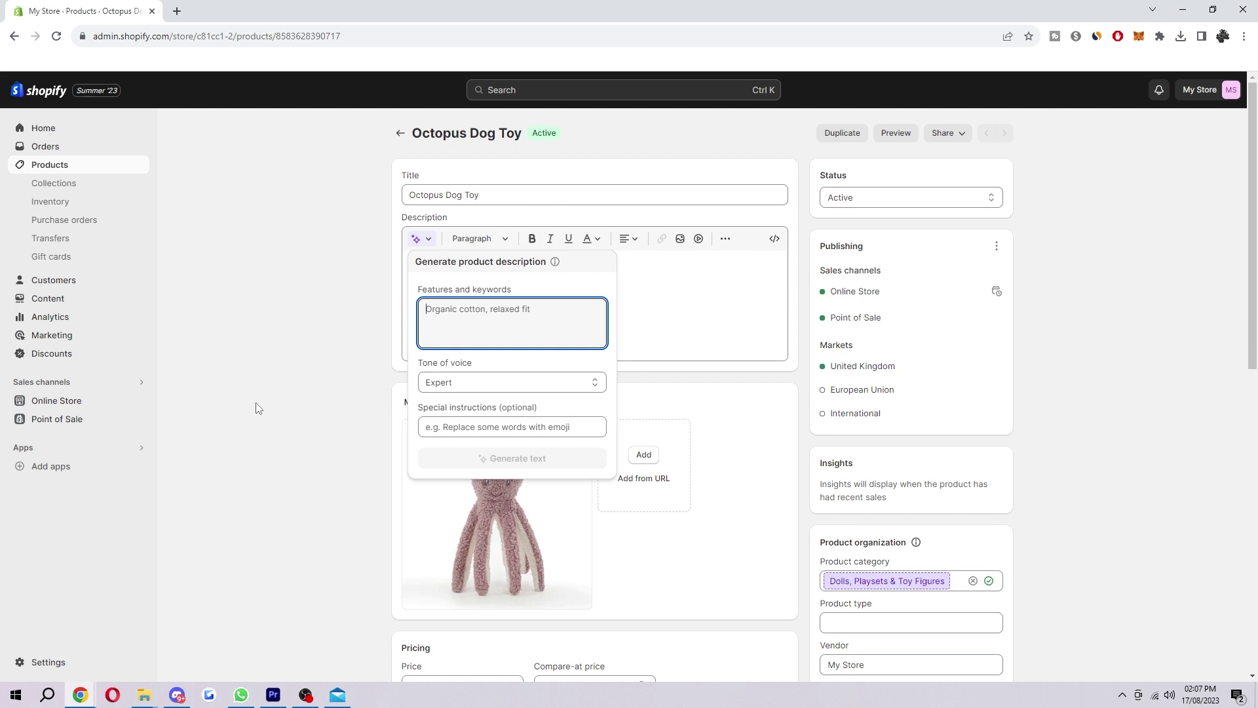
Fill Features and keywords with 'Octopus Dog Toy, plushie, cotton, long lasting'.
left_click_drag(515, 190, 317, 168)
key("ctrl+c")
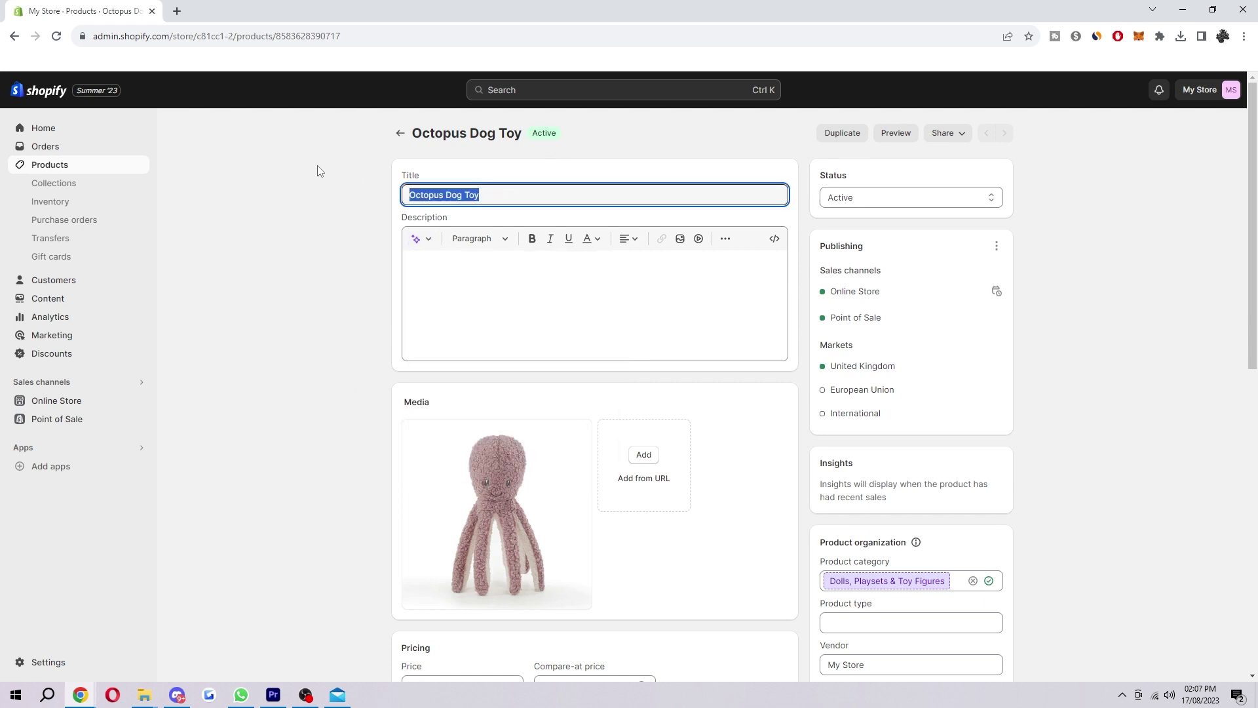
left_click(432, 243)
key("ctrl+v")
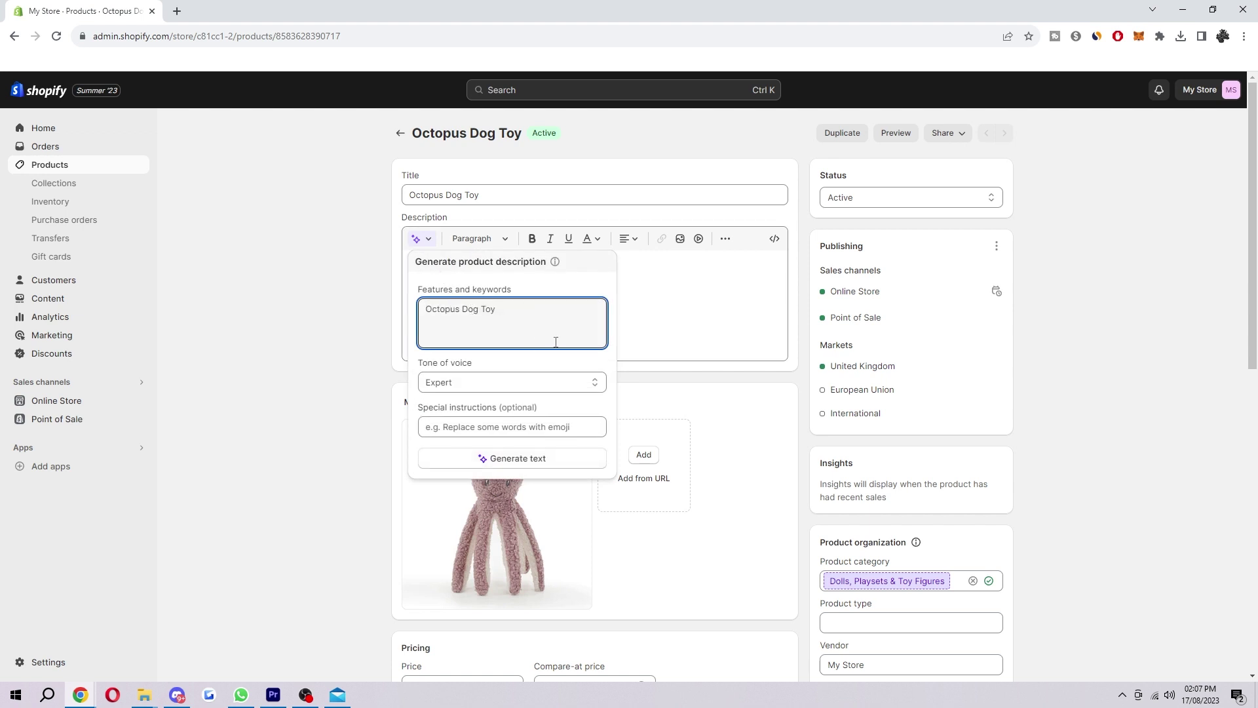
type(", plushie, cotton, long lasting")
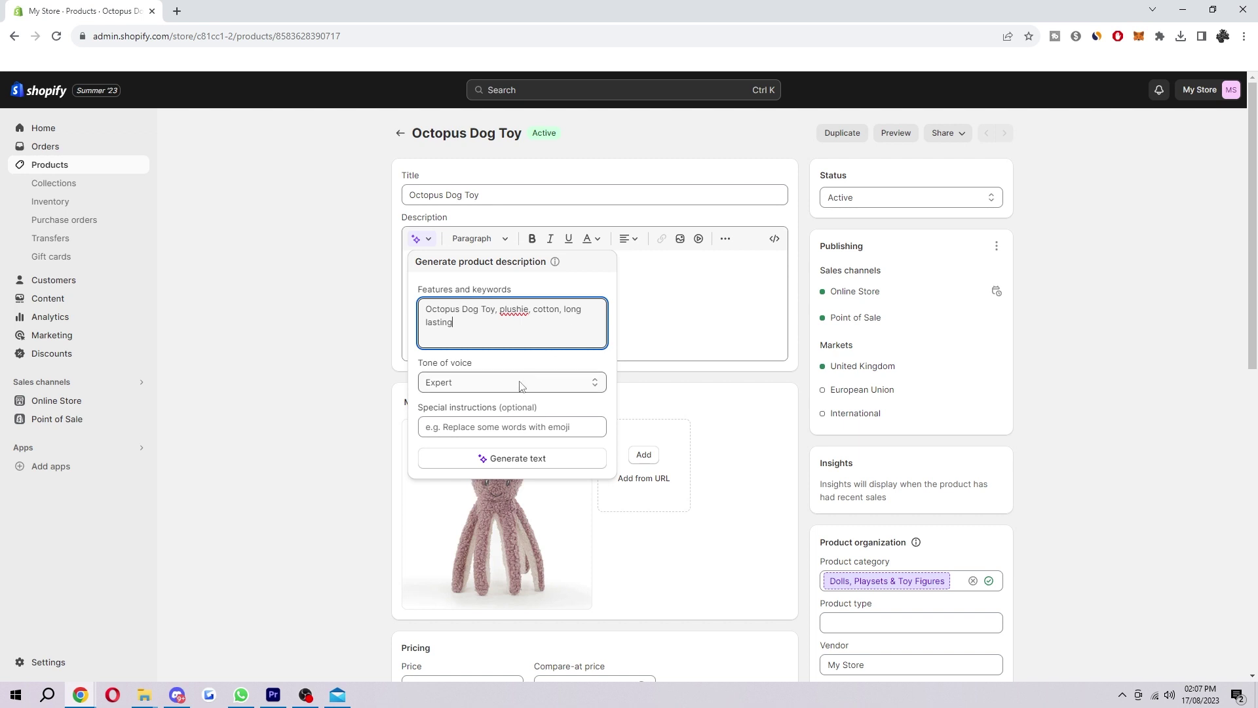
Keep Expert as the tone of voice and generate the description.
left_click(470, 382)
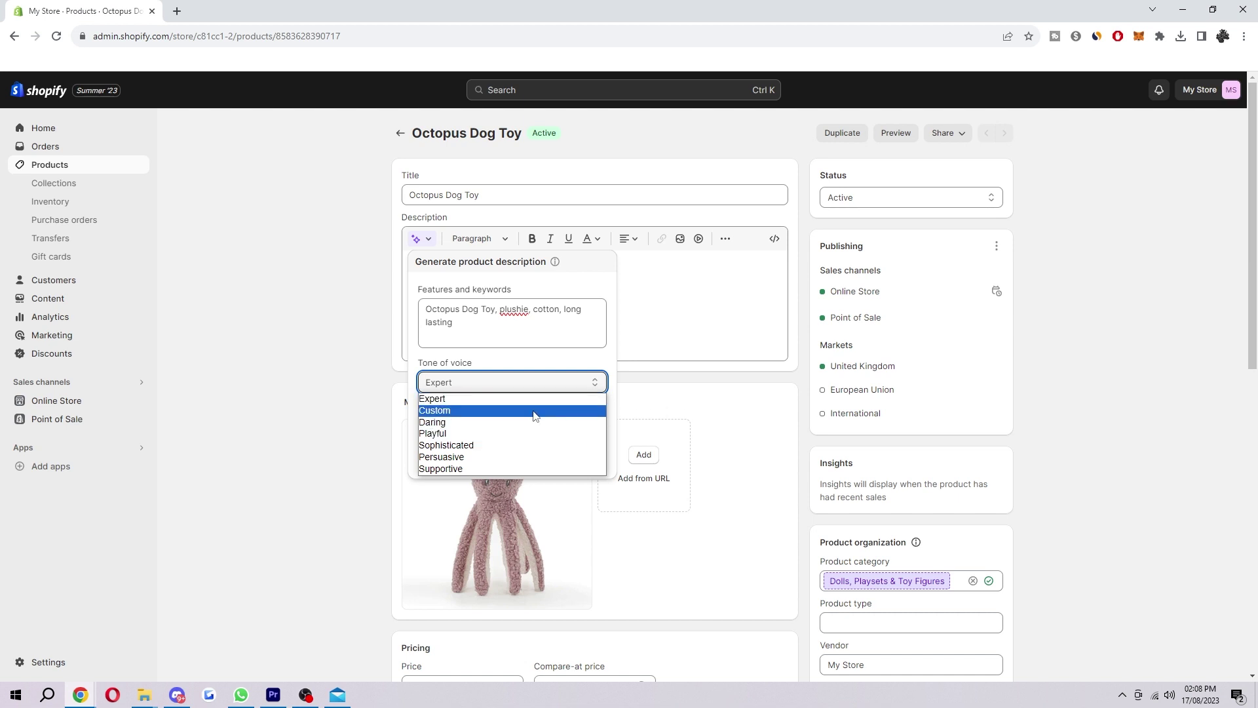
left_click(495, 400)
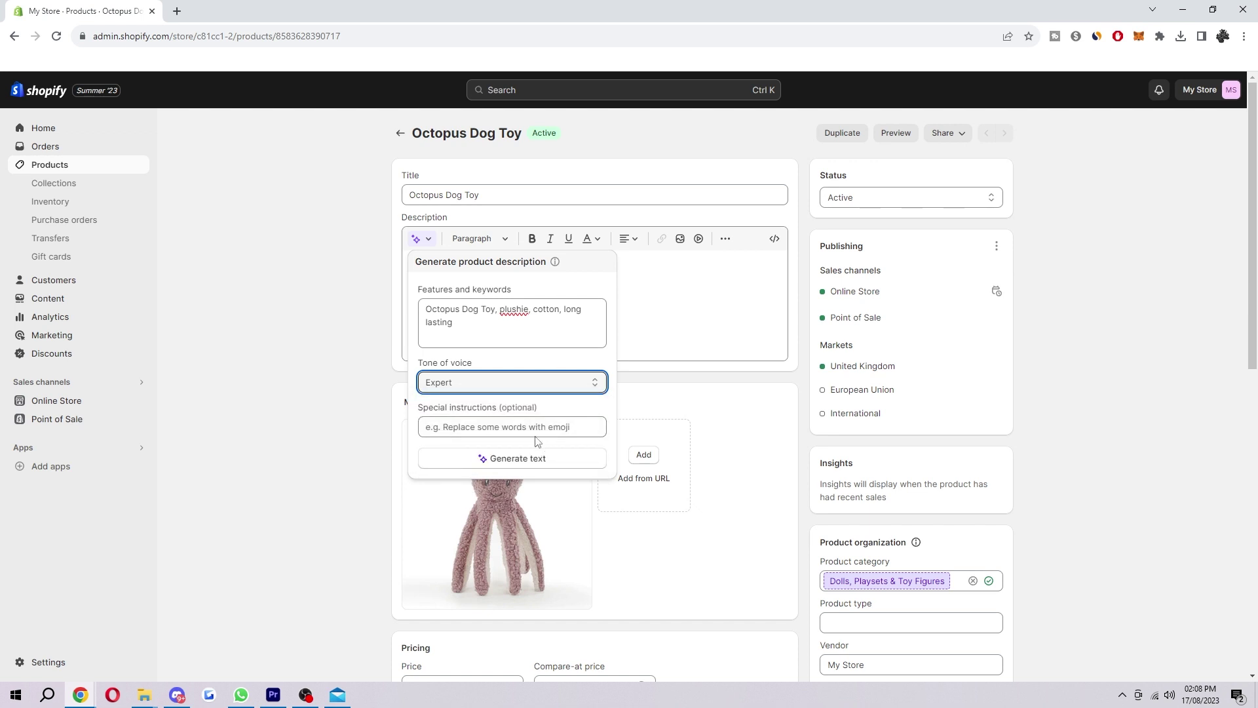
left_click_drag(415, 407, 541, 413)
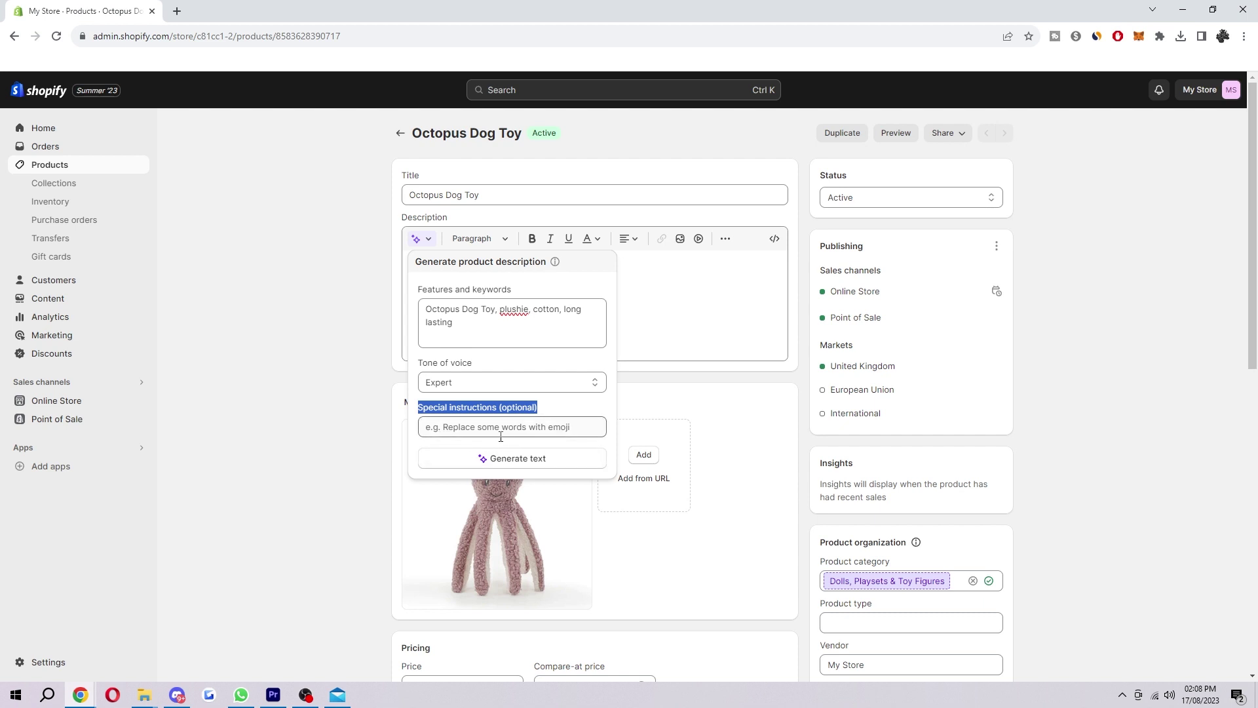
left_click(579, 414)
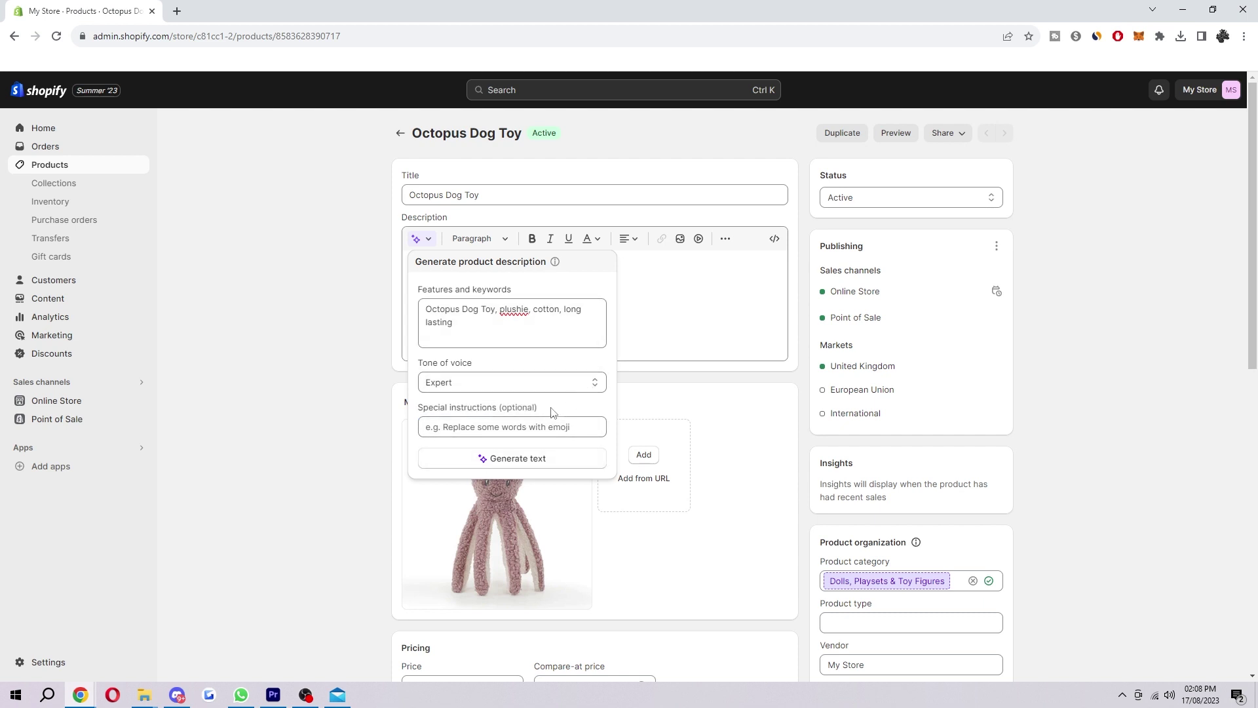
left_click(565, 465)
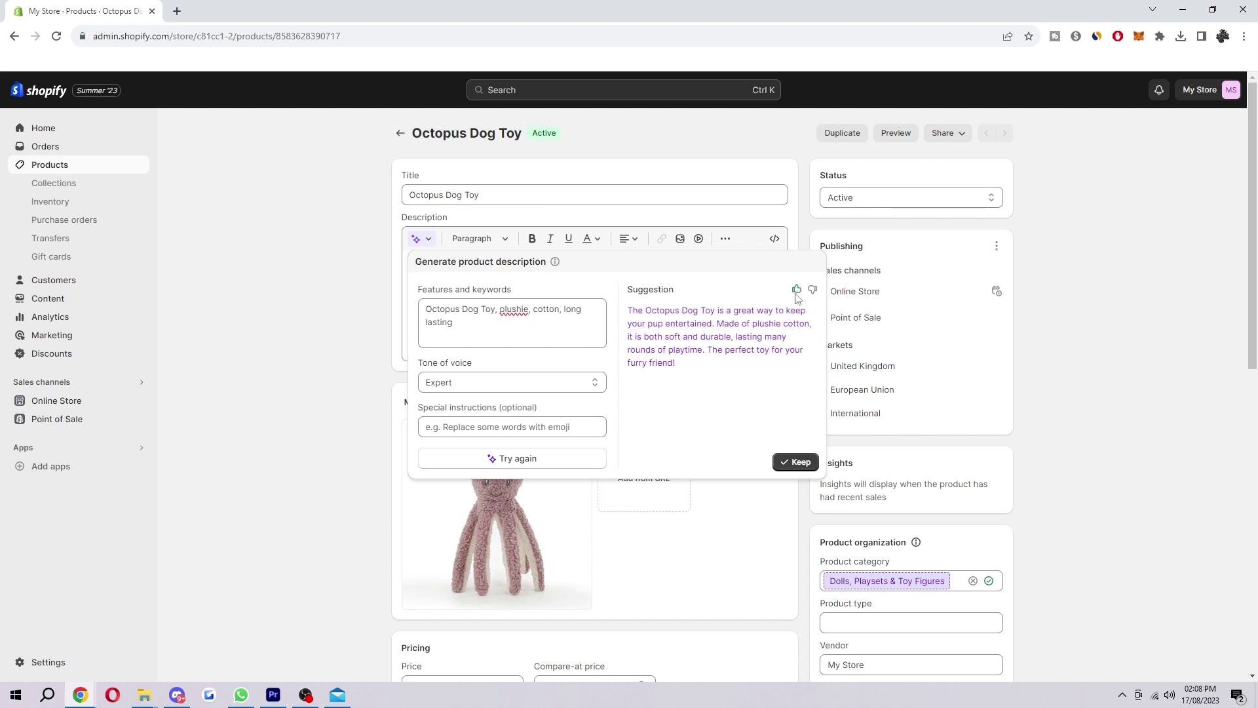
Give the suggestion a thumbs-up as 'Accurately summarizes my product' and send the feedback.
left_click(797, 291)
left_click(627, 293)
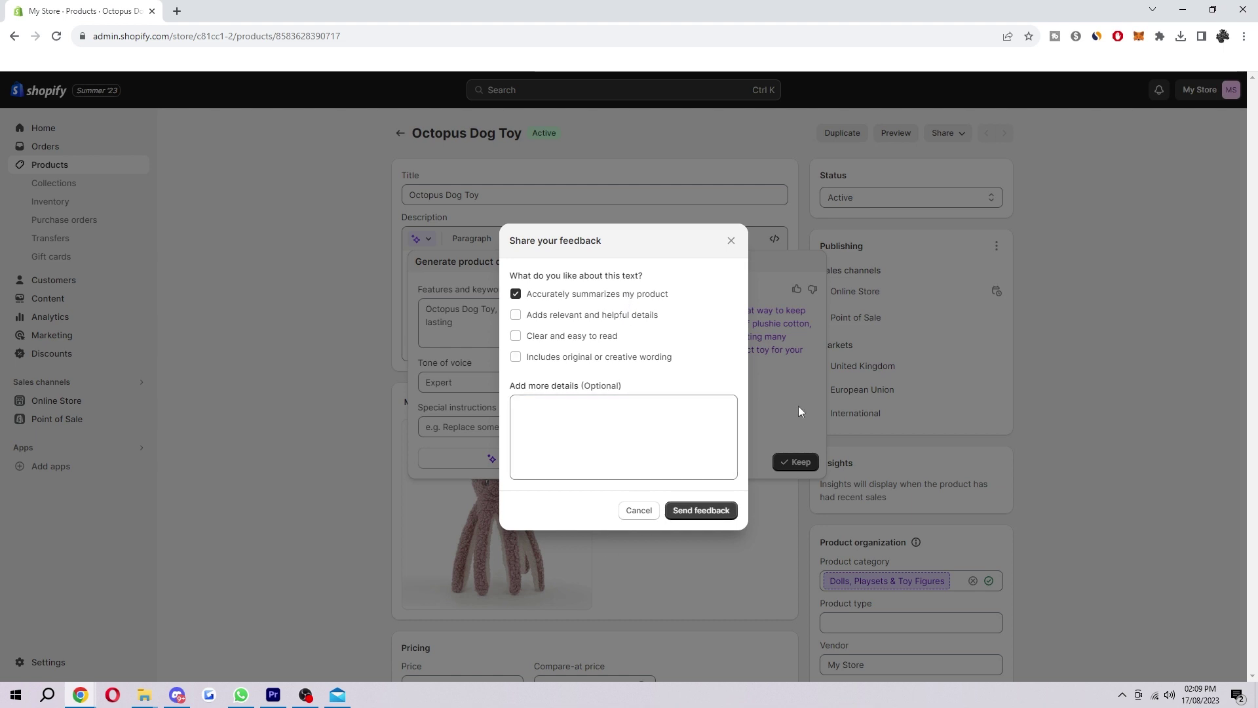
left_click(714, 512)
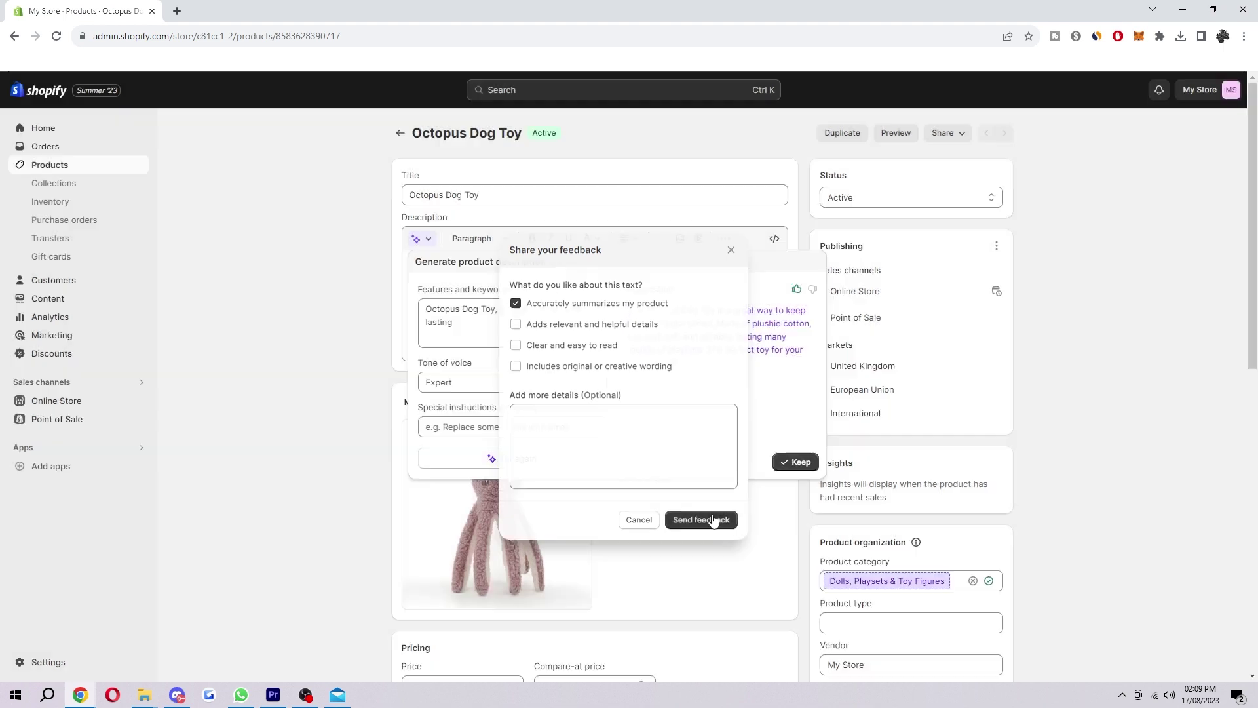
Keep the generated Expert-tone text as the Octopus Dog Toy description.
left_click(793, 460)
left_click_drag(610, 331, 125, 250)
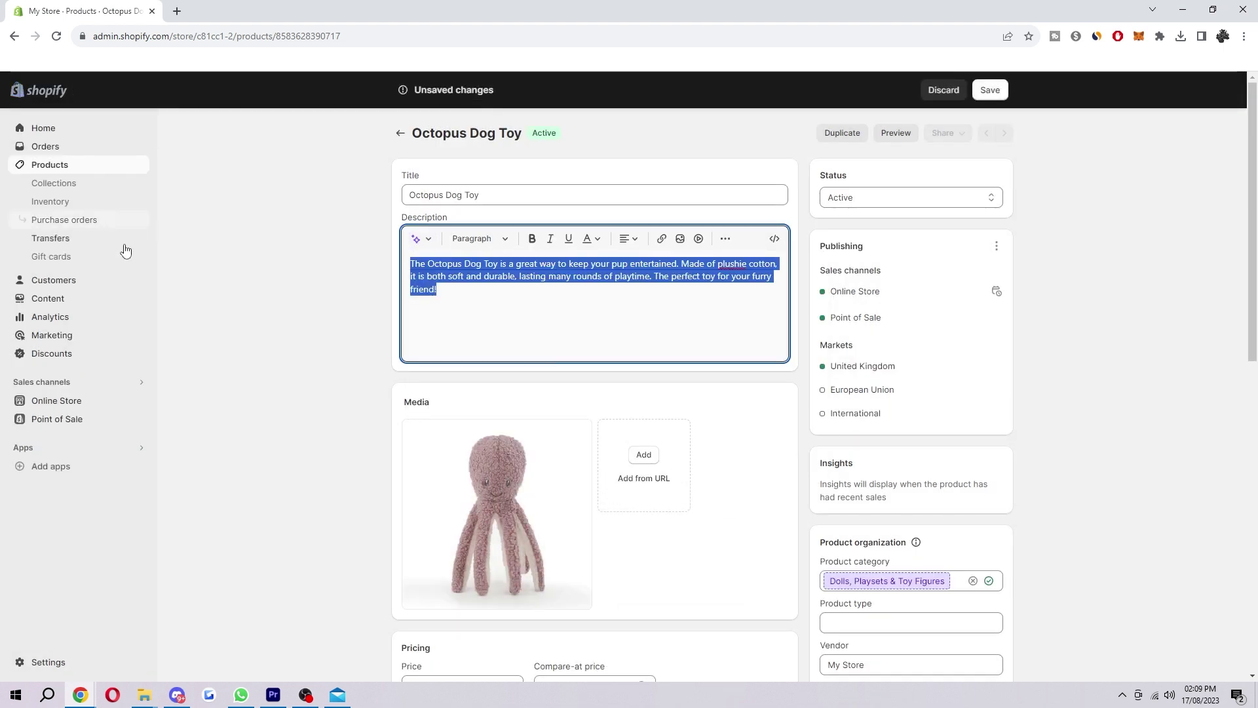
left_click(295, 332)
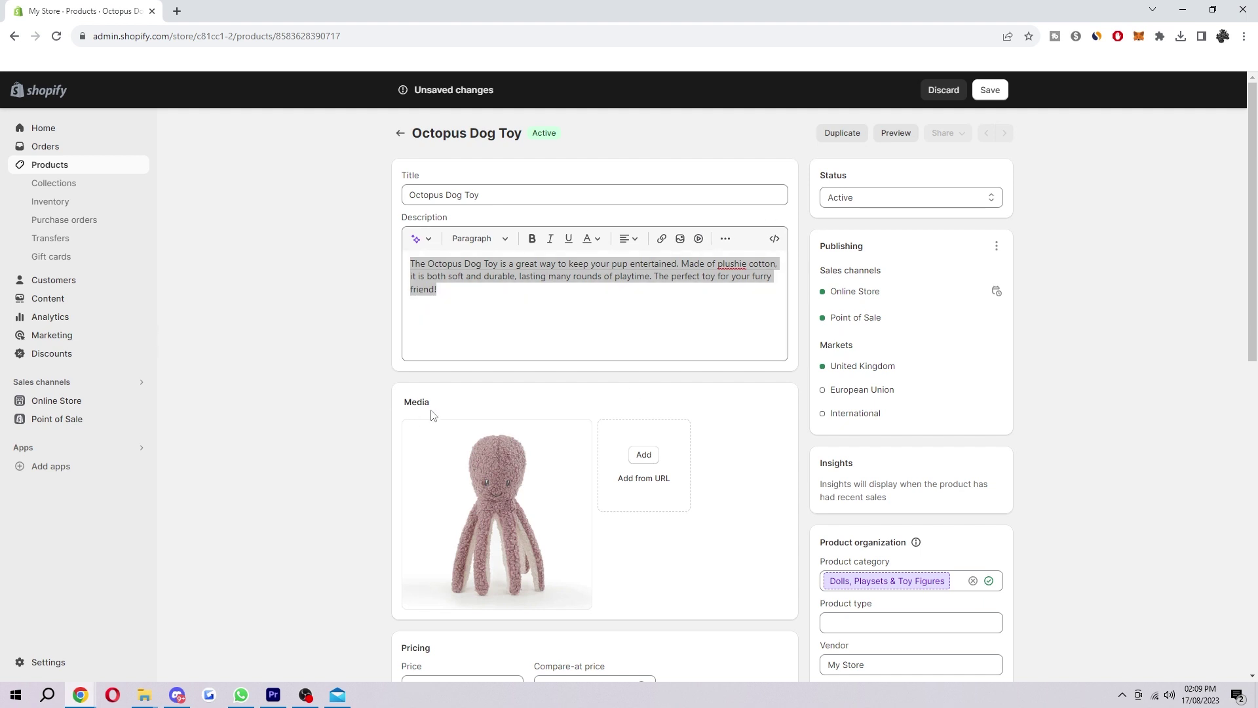
left_click(721, 292)
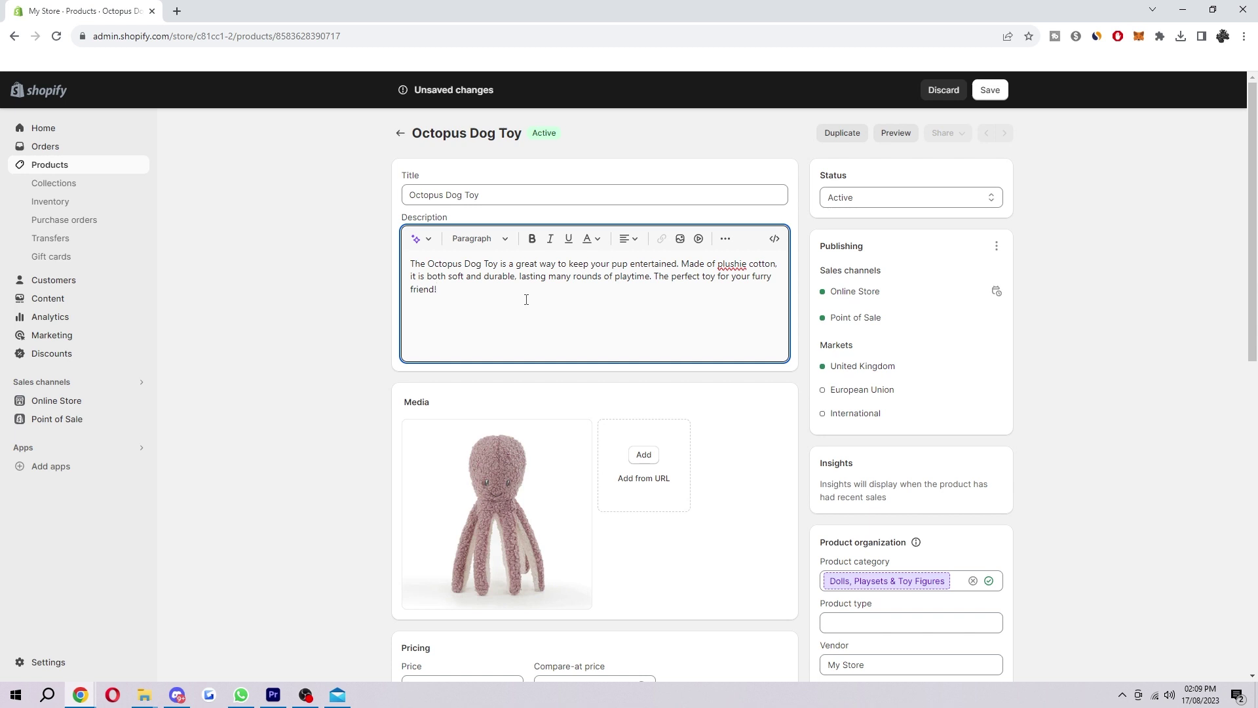
Trim the description after 'entertained' and AI-extend it with a durable design, interactive play sentence.
left_click_drag(437, 289, 408, 254)
key("BackSpace")
left_click(417, 239)
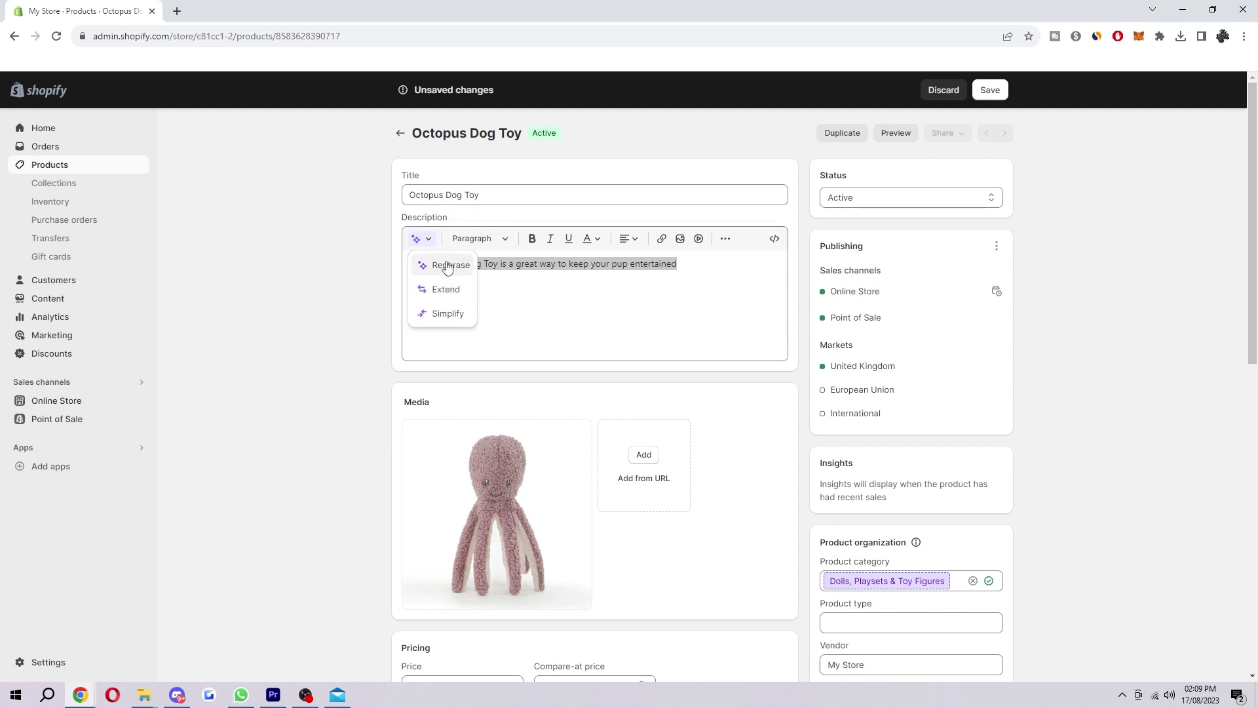
left_click(446, 289)
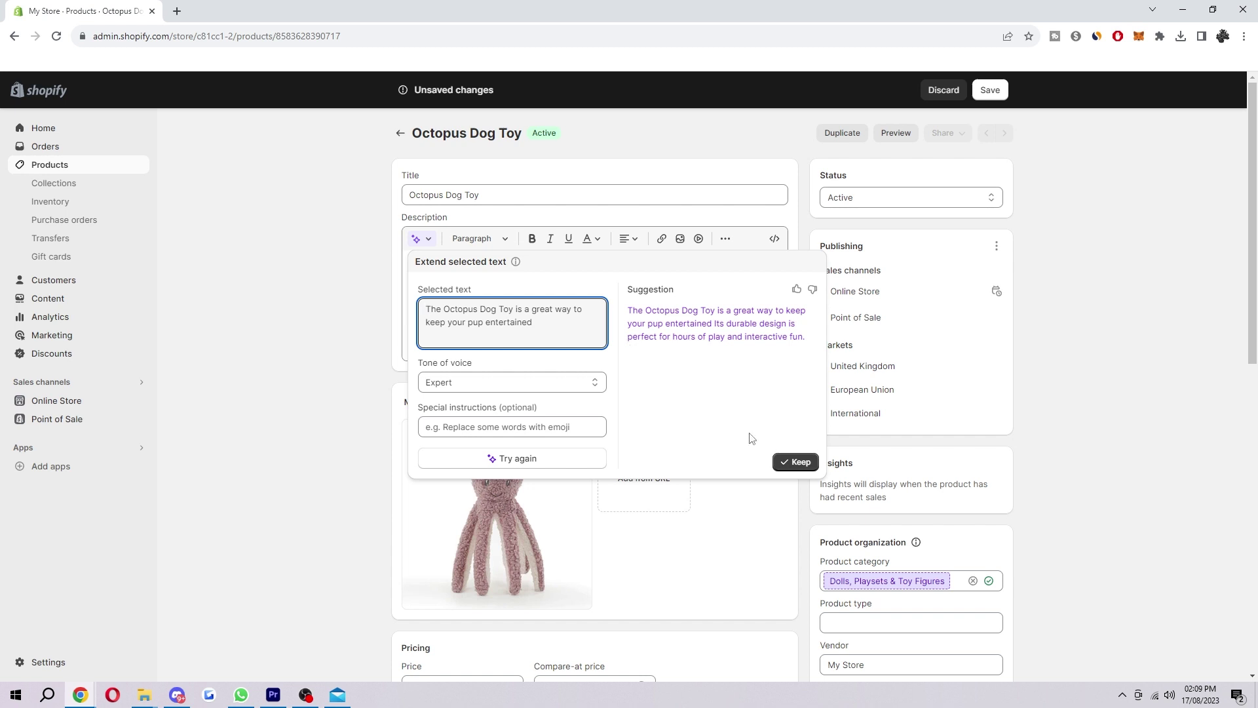
left_click(797, 463)
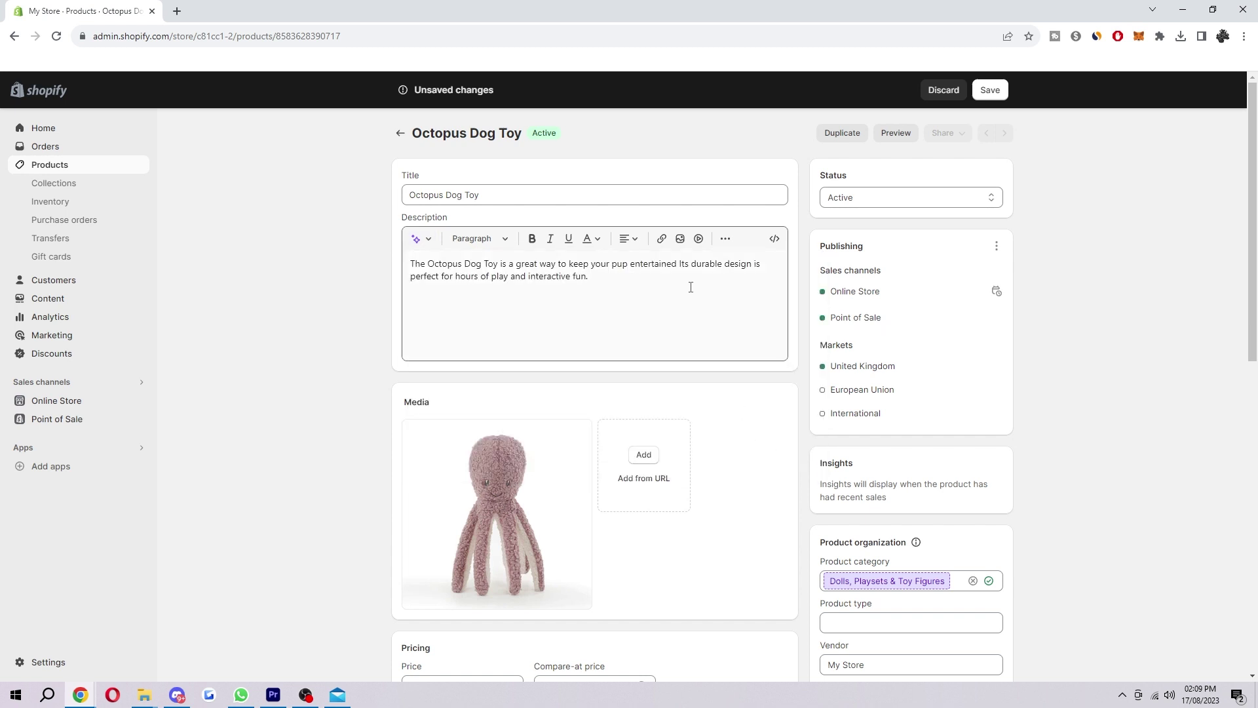
left_click(420, 238)
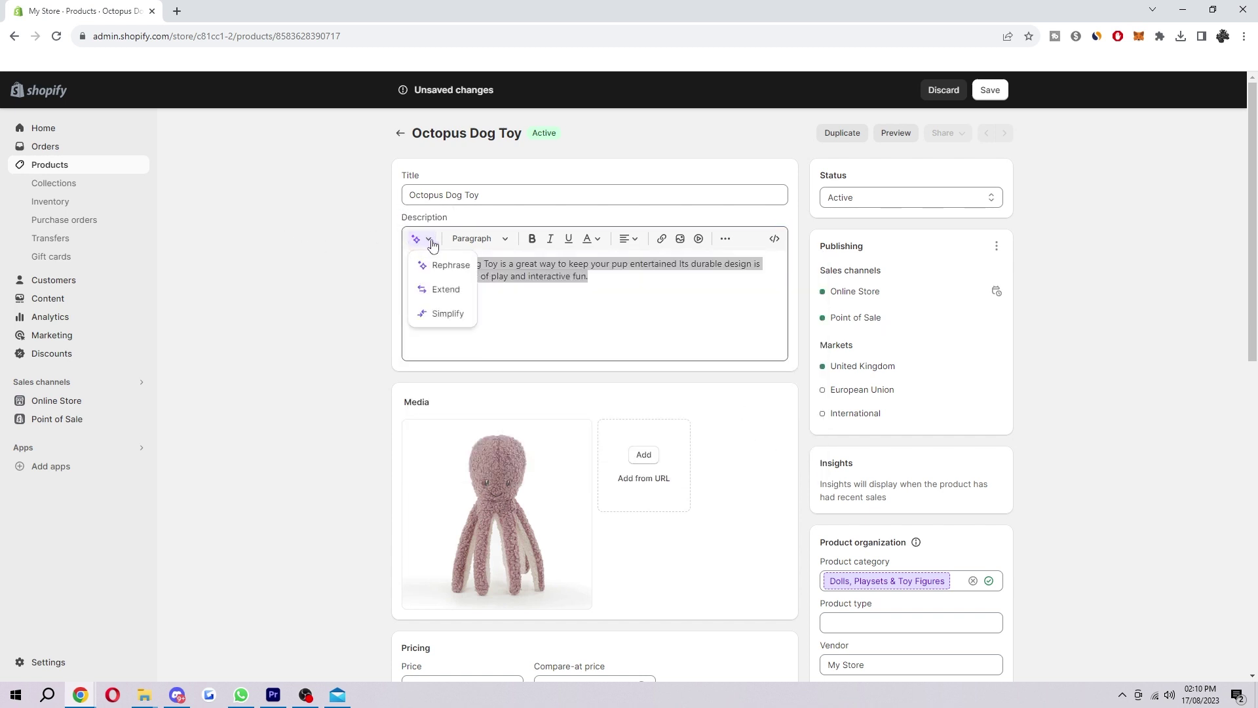
Rephrase the description with AI about stimulating, durable amusement and keep the result.
left_click(448, 263)
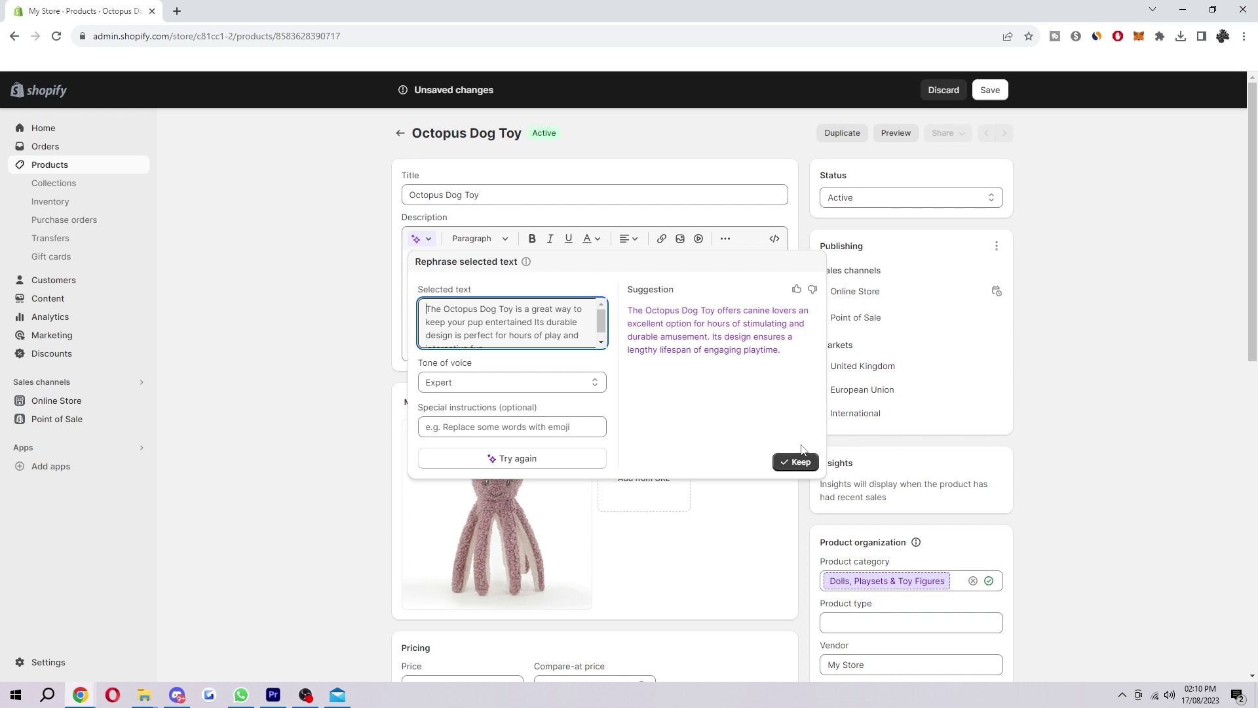
left_click(800, 459)
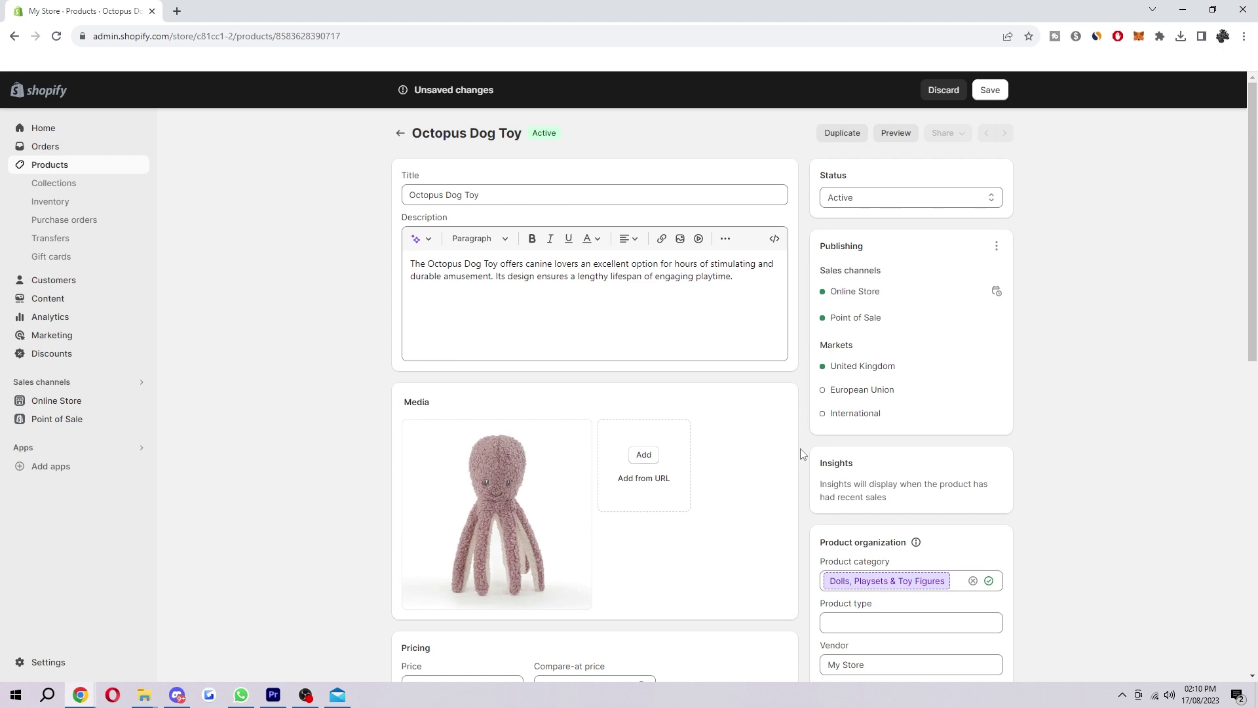